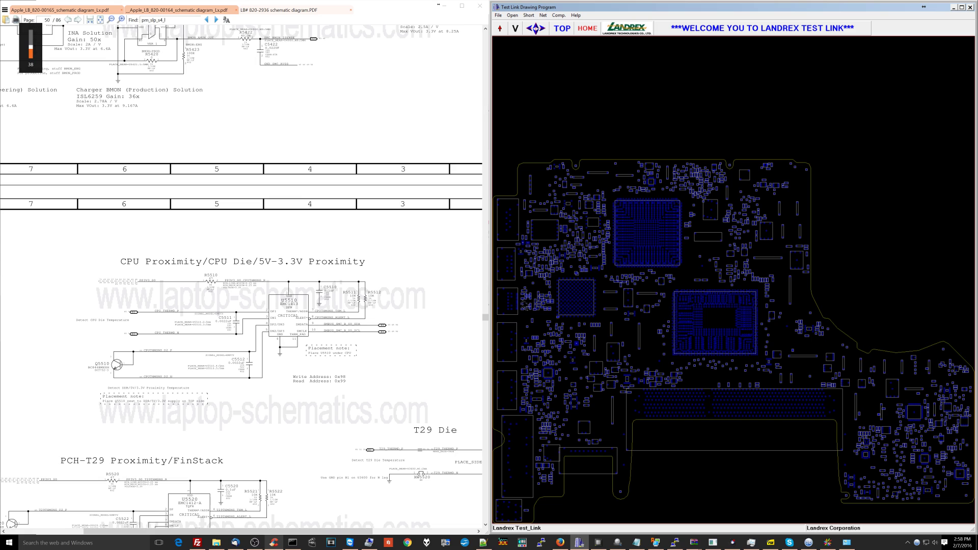
# Flip the Test Link board to the bottom side and search the schematic for r5280
pyautogui.press('space')
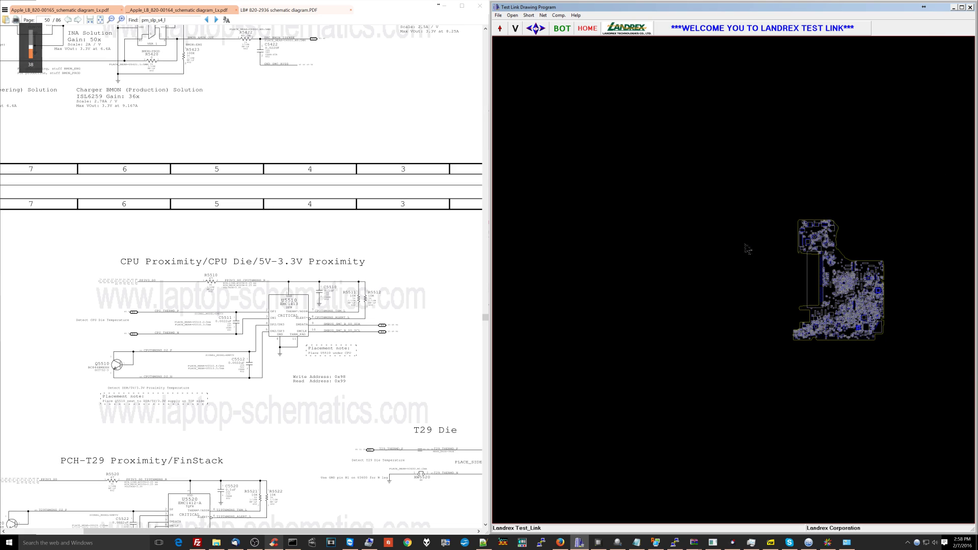
pyautogui.click(297, 186)
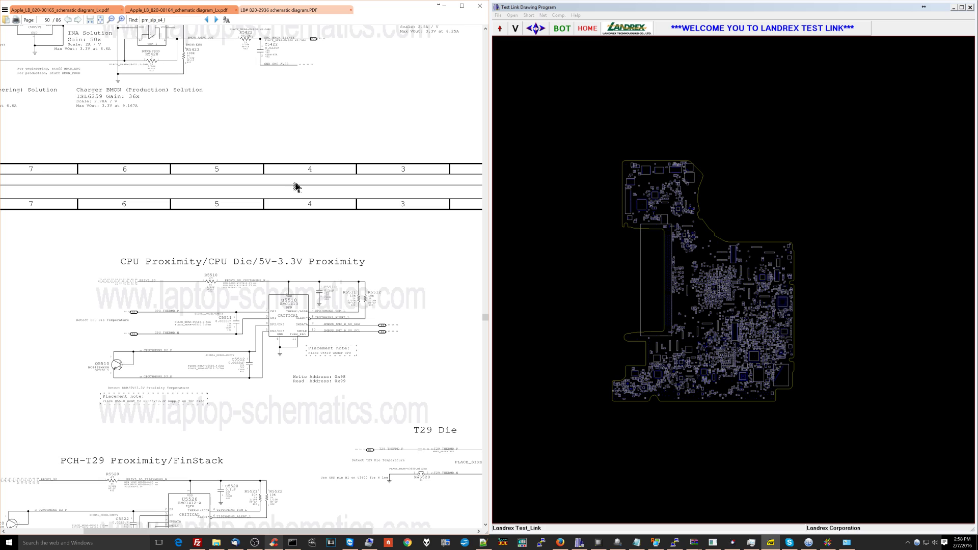
pyautogui.hotkey('ctrl', 'f')
pyautogui.write('r')
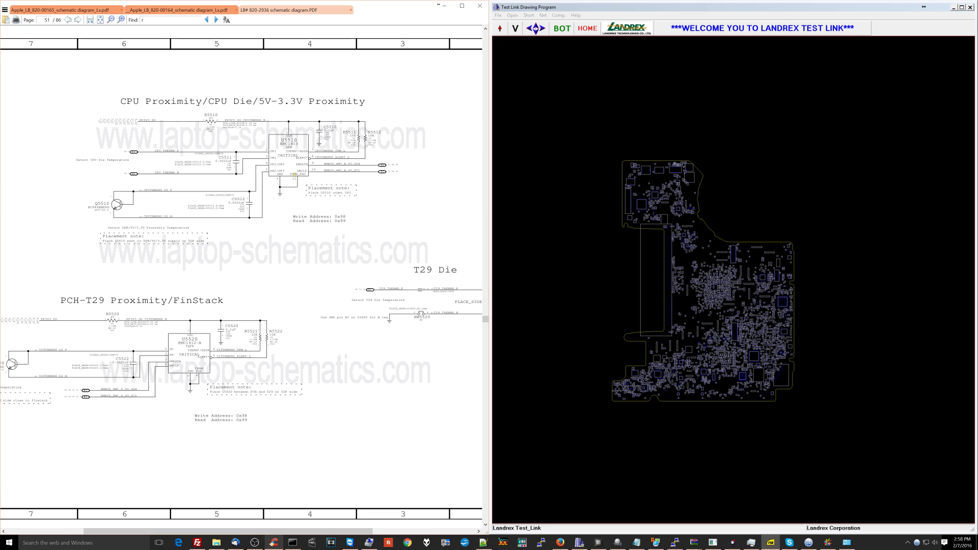
pyautogui.write('5280')
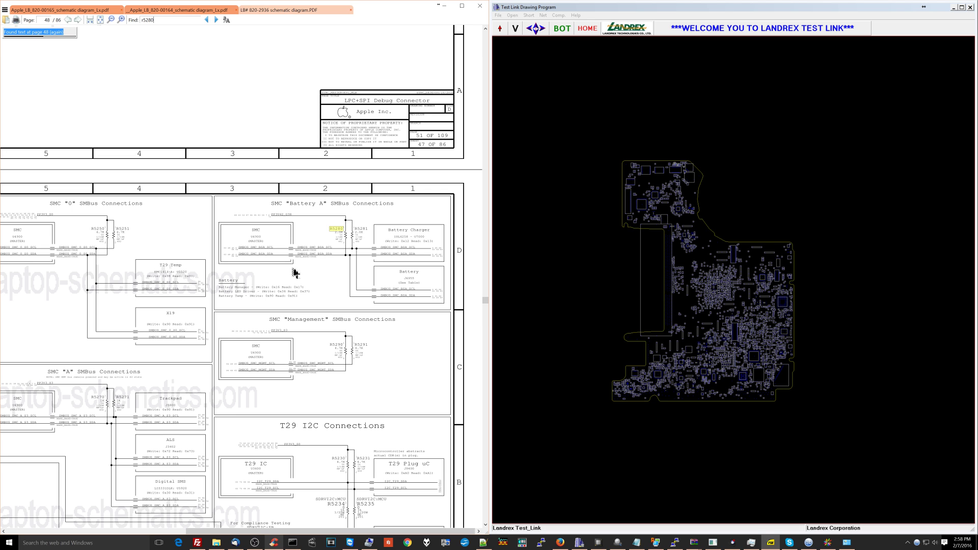
# Zoom and pan the schematic to the Battery A SMBus block and the ISL6258 charger beside it
pyautogui.scroll(3, 304, 237)
pyautogui.moveTo(361, 240); pyautogui.dragTo(244, 160)
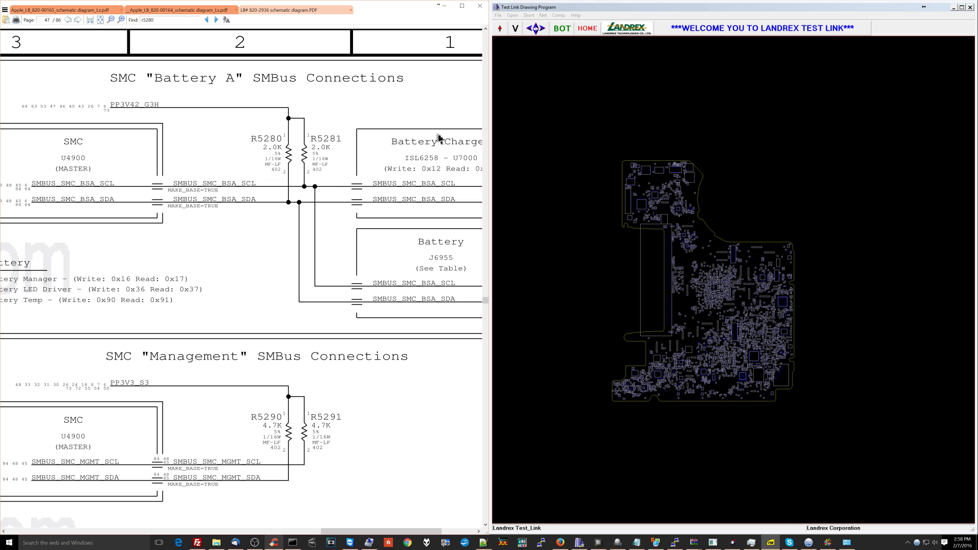
pyautogui.moveTo(440, 138); pyautogui.dragTo(357, 121)
pyautogui.moveTo(343, 162); pyautogui.dragTo(307, 163)
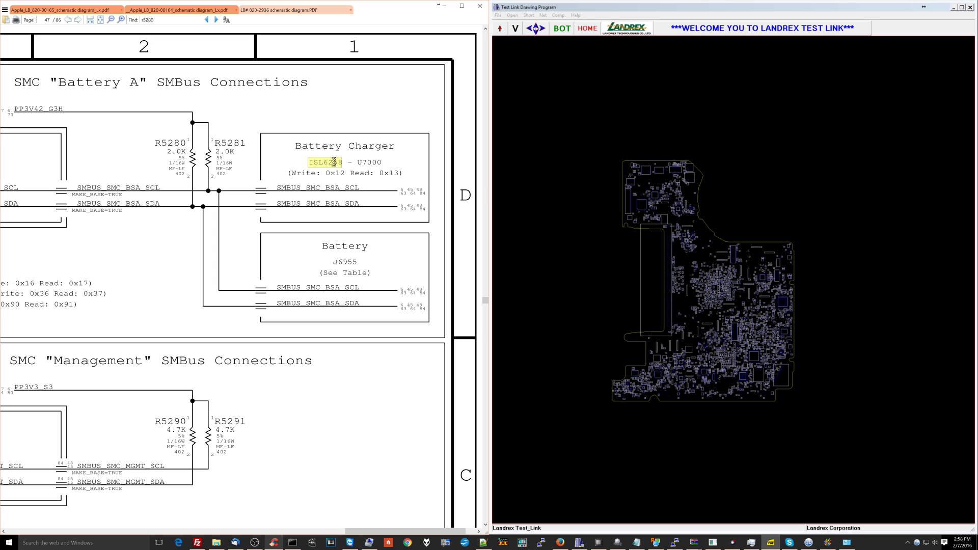
pyautogui.click(339, 203)
pyautogui.hscroll(-2, 220, 253)
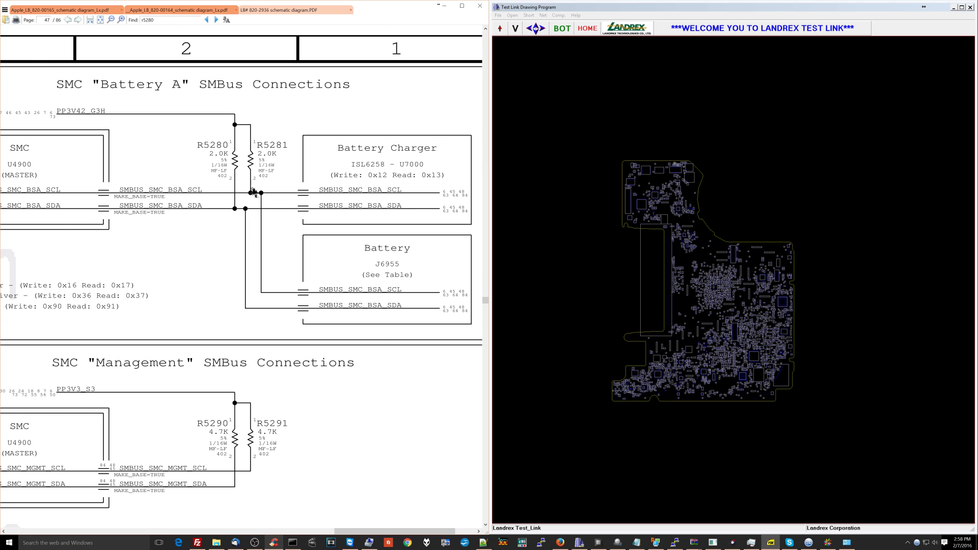
pyautogui.hscroll(-3, 158, 198)
pyautogui.scroll(1, 158, 198)
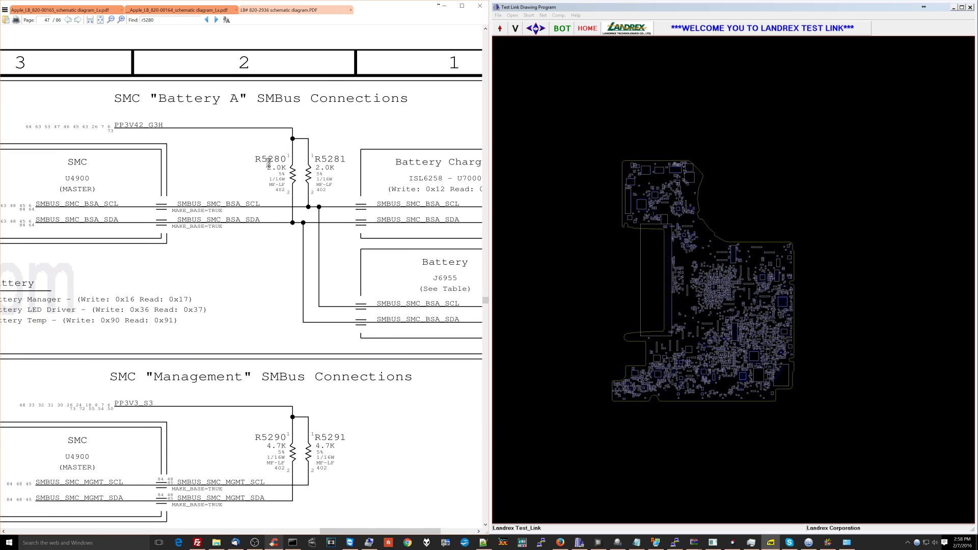
# Locate components R5280 and R5281 on the board in Test Link
pyautogui.click(564, 222)
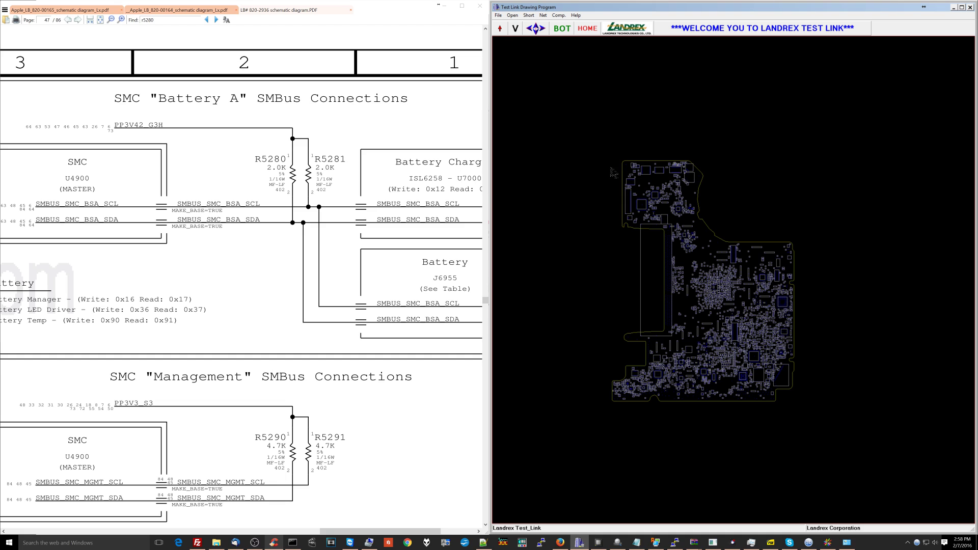
pyautogui.write('cr528')
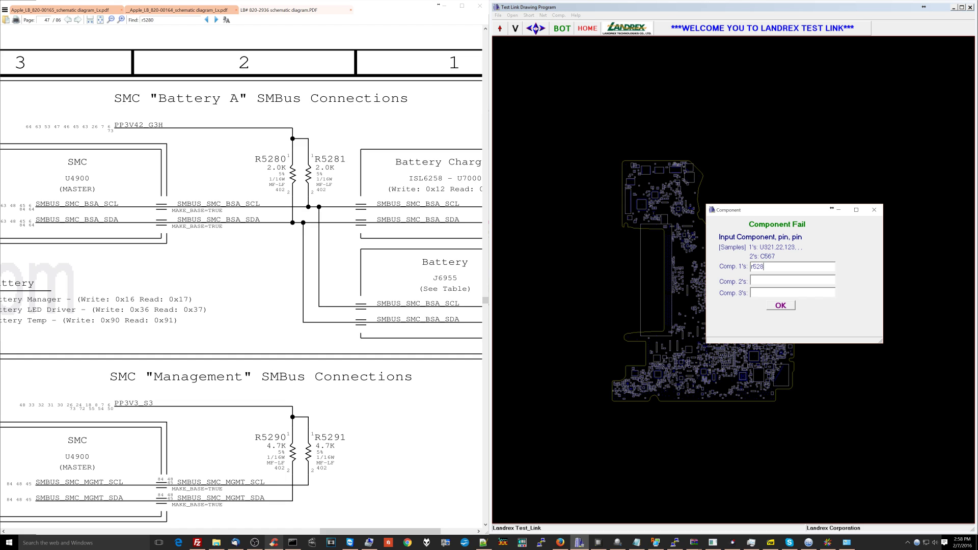
pyautogui.write('r5281')
pyautogui.press('Return')
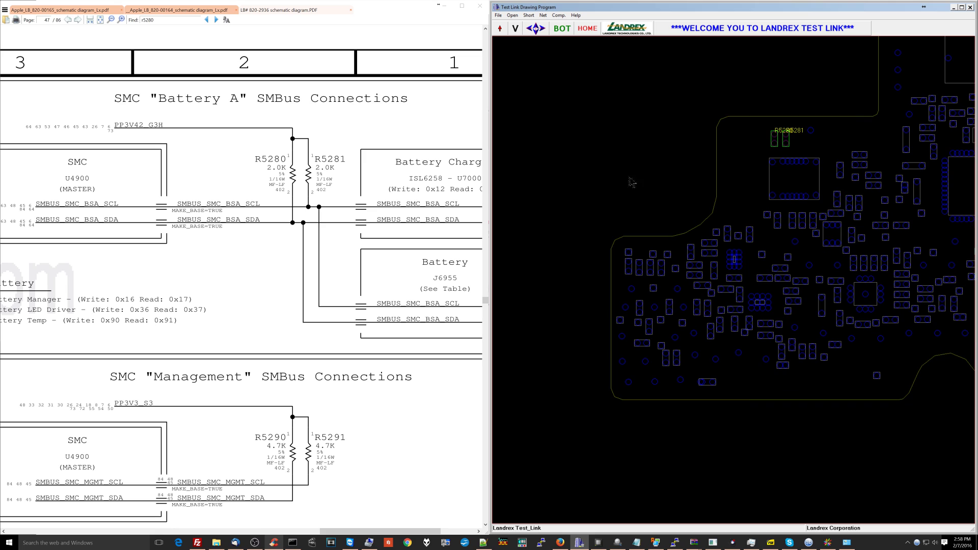
# Check R5280's pins for PP3V42_G3H and SMBUS_SMC_BSA_SDA, comparing the SMBUS_SMC_BSA_SCL schematic label
pyautogui.click(779, 137)
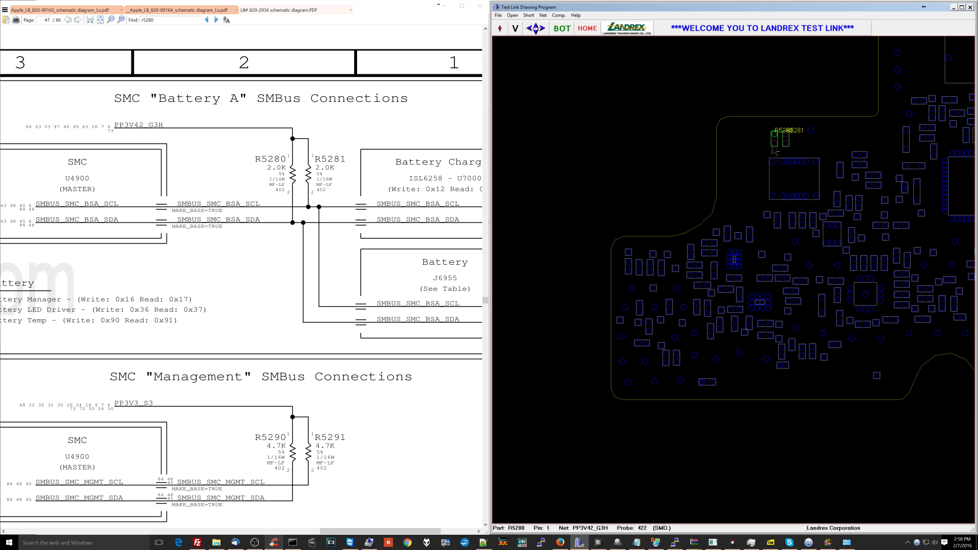
pyautogui.click(774, 148)
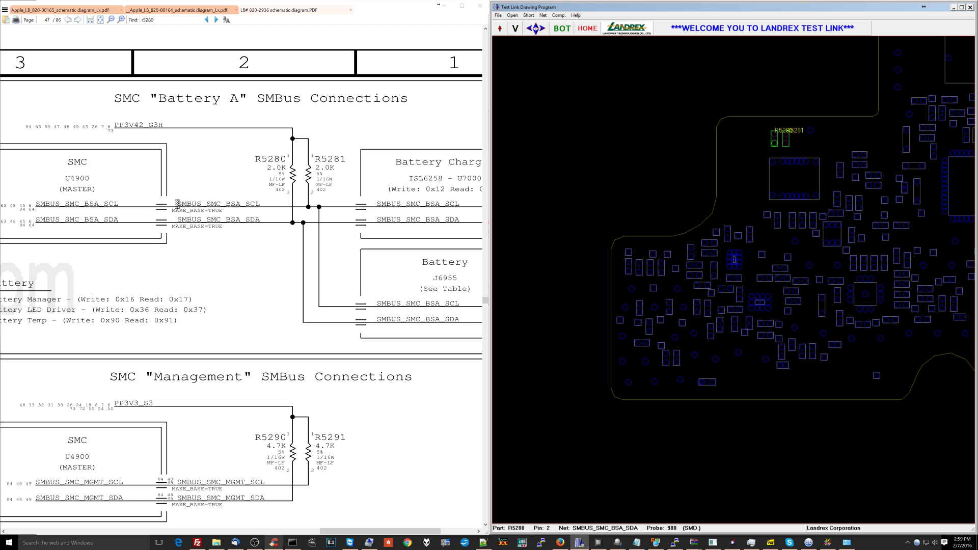
pyautogui.moveTo(176, 204); pyautogui.dragTo(251, 209)
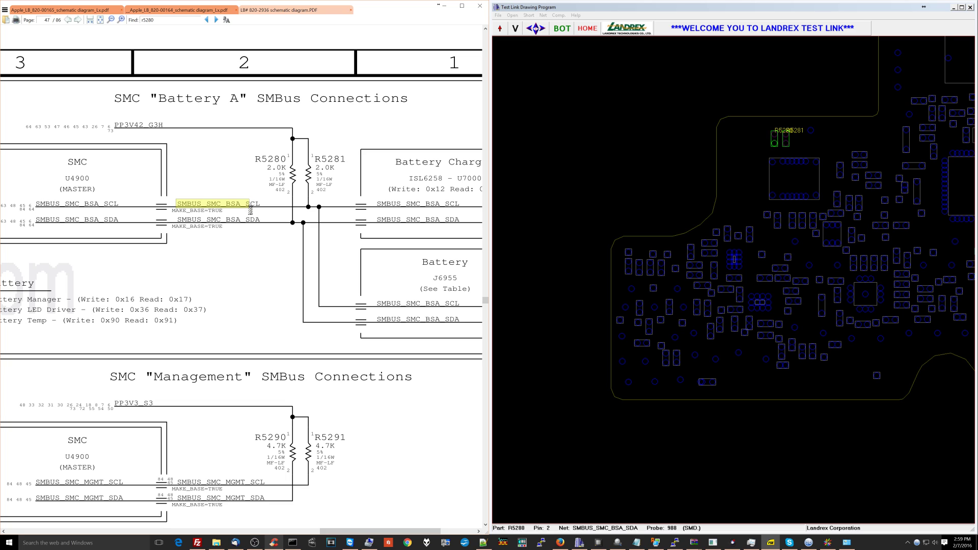
pyautogui.click(259, 181)
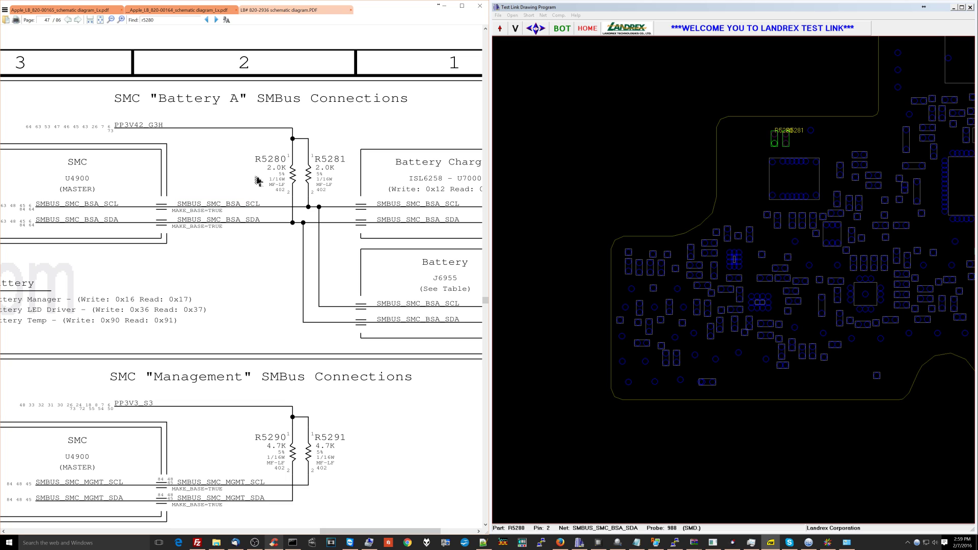
pyautogui.scroll(-1, 253, 179)
# Scroll the schematic back up to R5280 in the Battery A SMBus block
pyautogui.scroll(1, 174, 186)
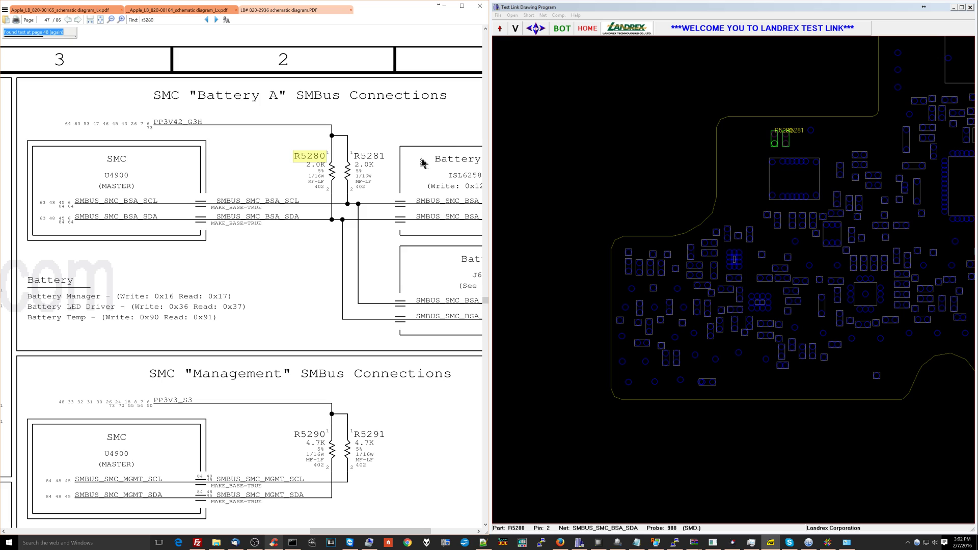
# Highlight net smbus_smc_bsa_sda on the board and flip the view to the bottom side
pyautogui.click(776, 151)
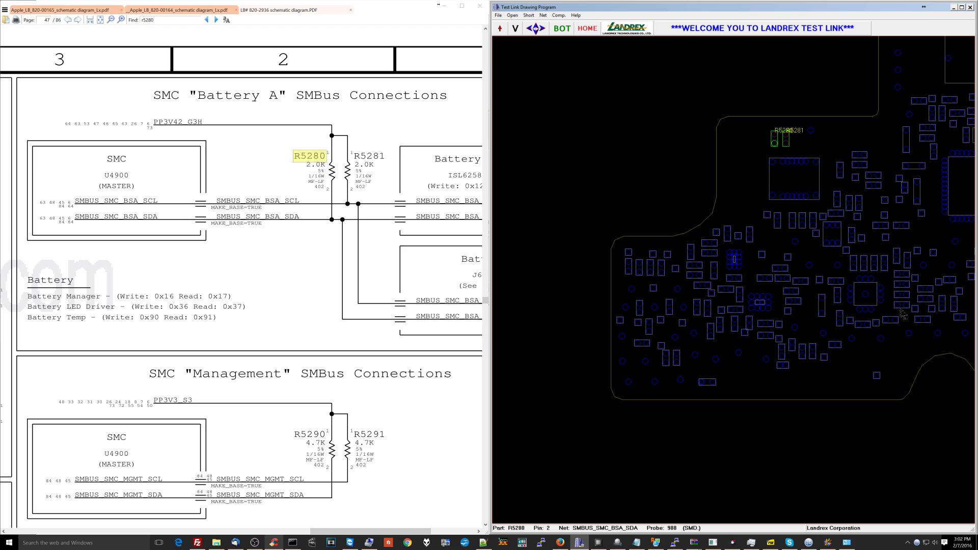
pyautogui.press('n')
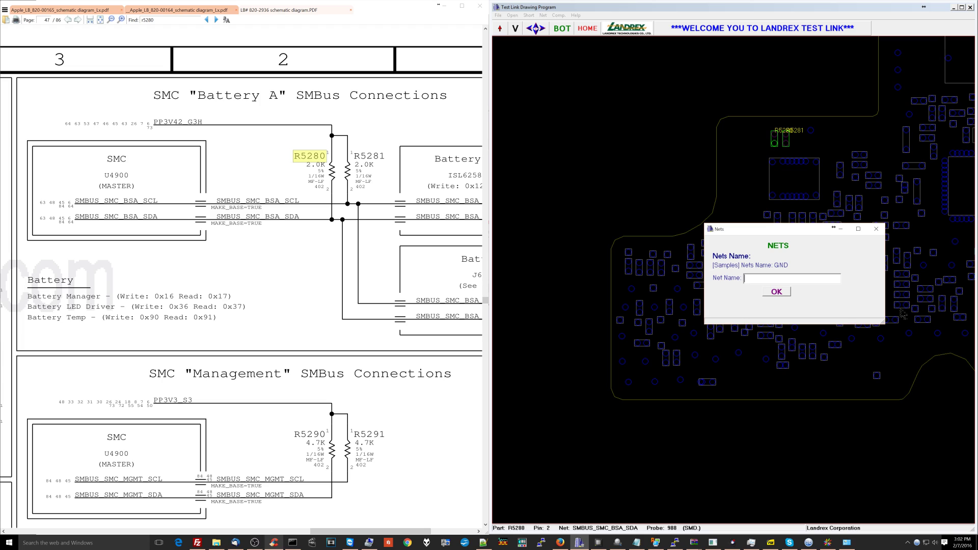
pyautogui.write('smbus_smc_bsa_sda')
pyautogui.press('Return')
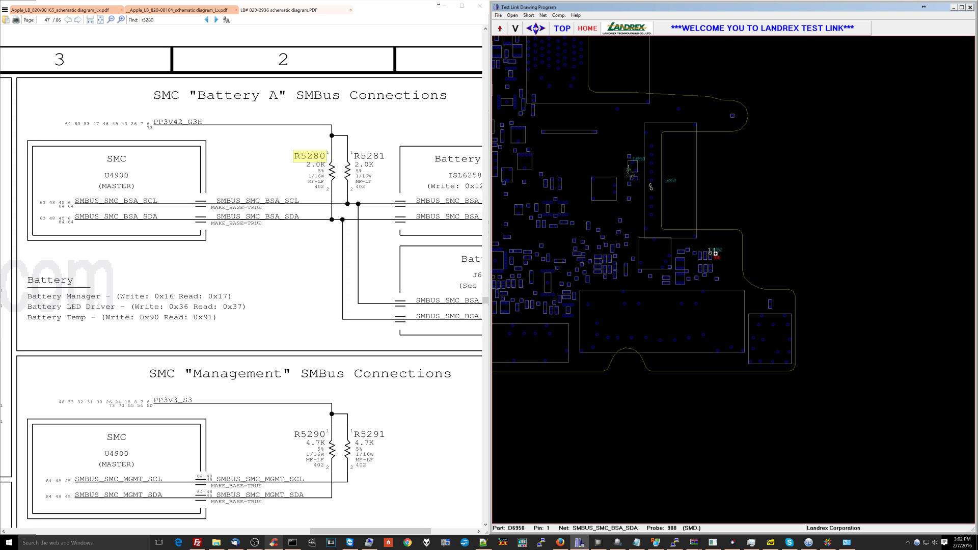
pyautogui.rightClick(669, 201)
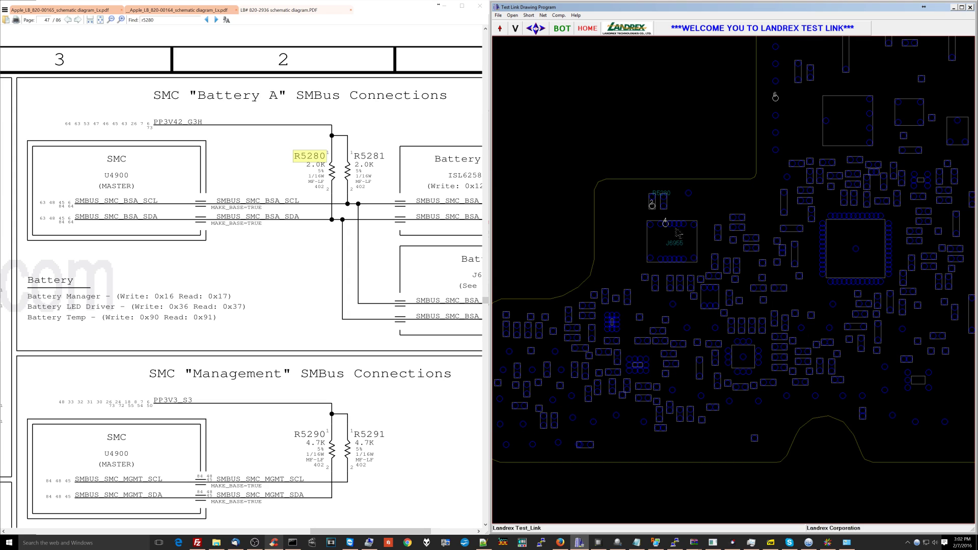
# Probe J6955 pins 2, 4 and 6, confirming pin 4 is on the SDA net
pyautogui.click(665, 227)
pyautogui.click(671, 231)
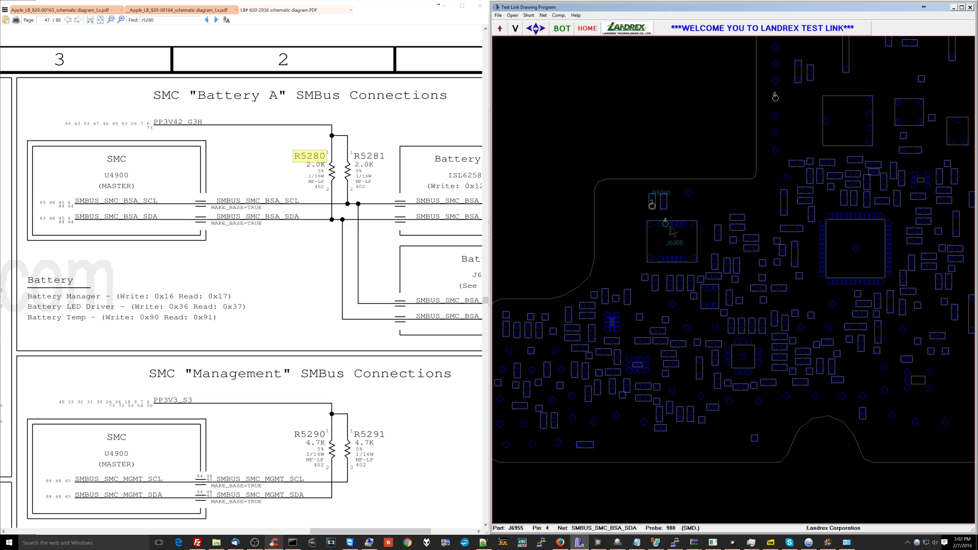
pyautogui.click(674, 232)
pyautogui.click(667, 231)
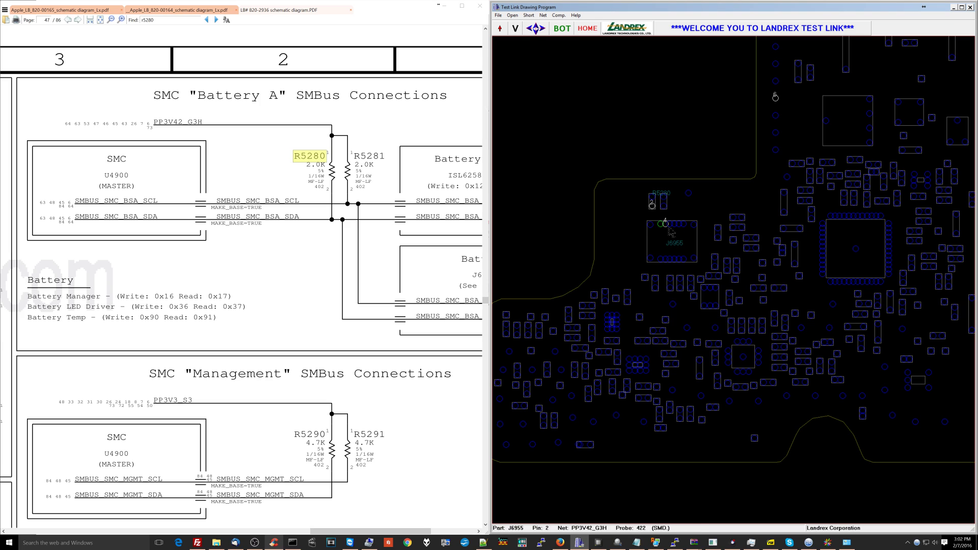
pyautogui.click(670, 233)
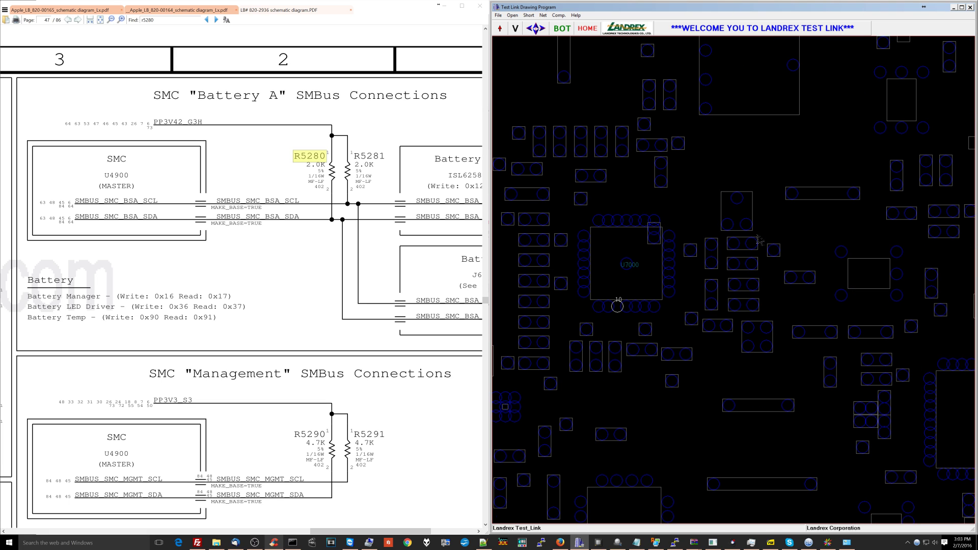
# Probe charger U7000 pins 9 and 10, then jump to SMC U4900 pin 101
pyautogui.click(608, 306)
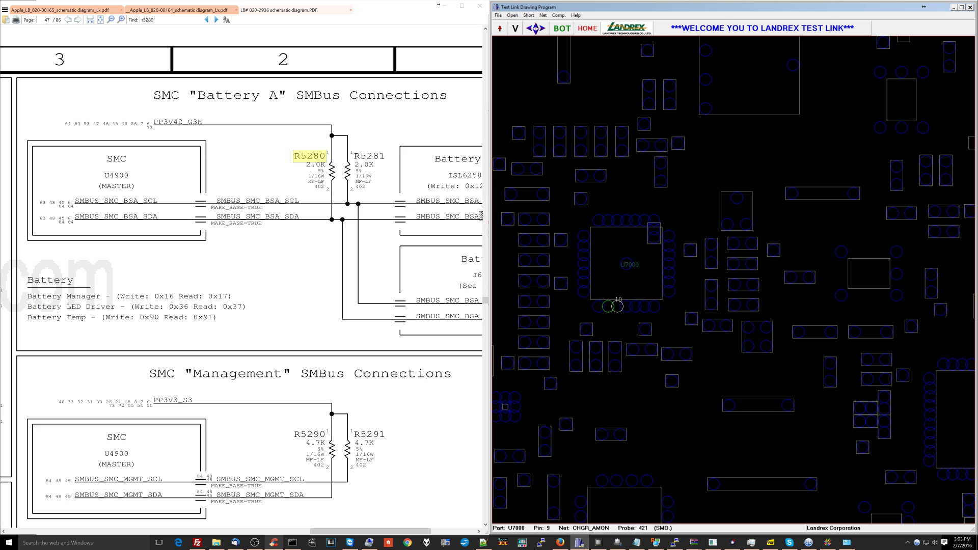
pyautogui.moveTo(284, 242); pyautogui.dragTo(241, 238)
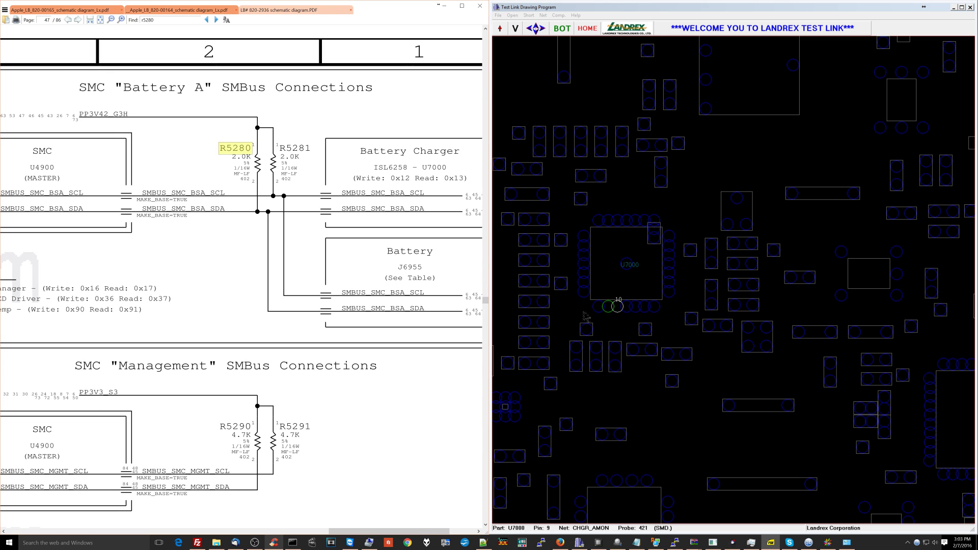
pyautogui.click(619, 313)
pyautogui.click(620, 313)
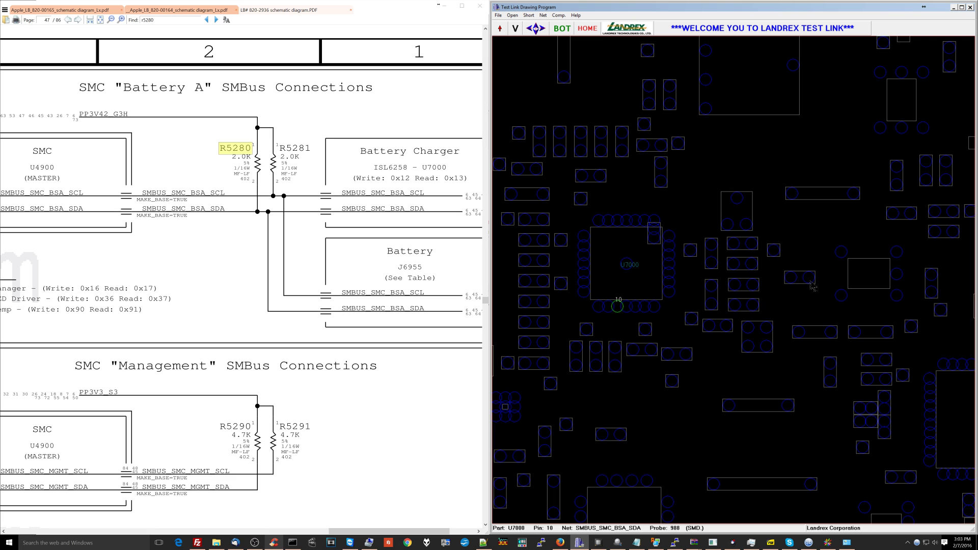
pyautogui.press('n')
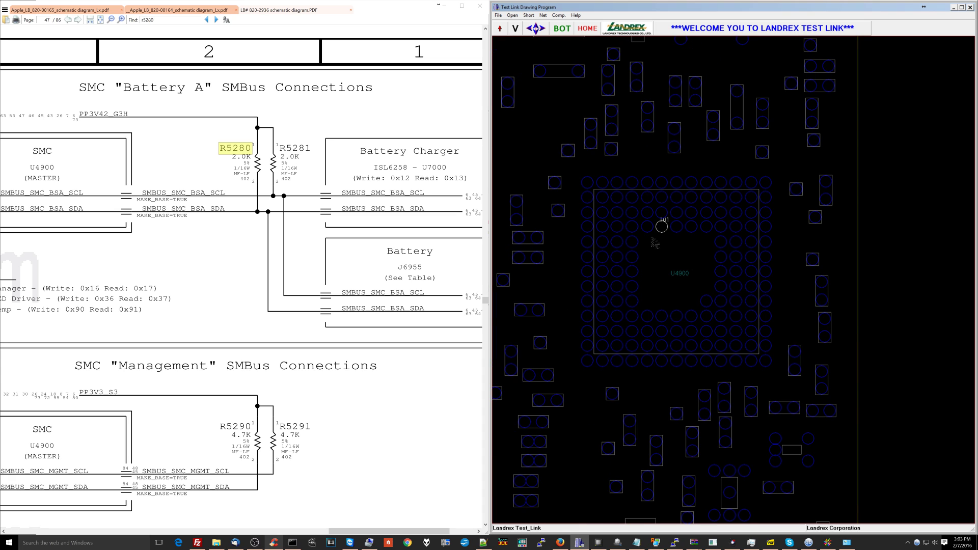
pyautogui.click(662, 226)
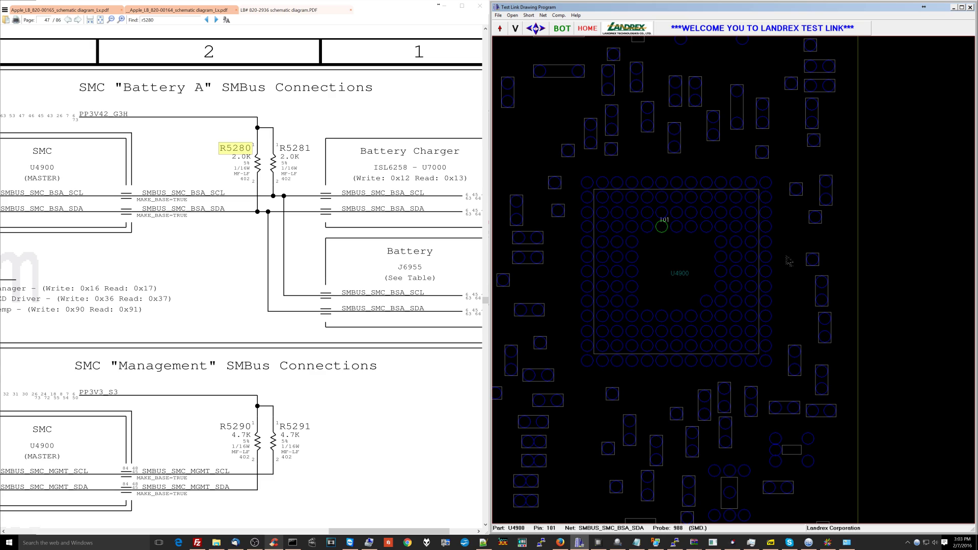